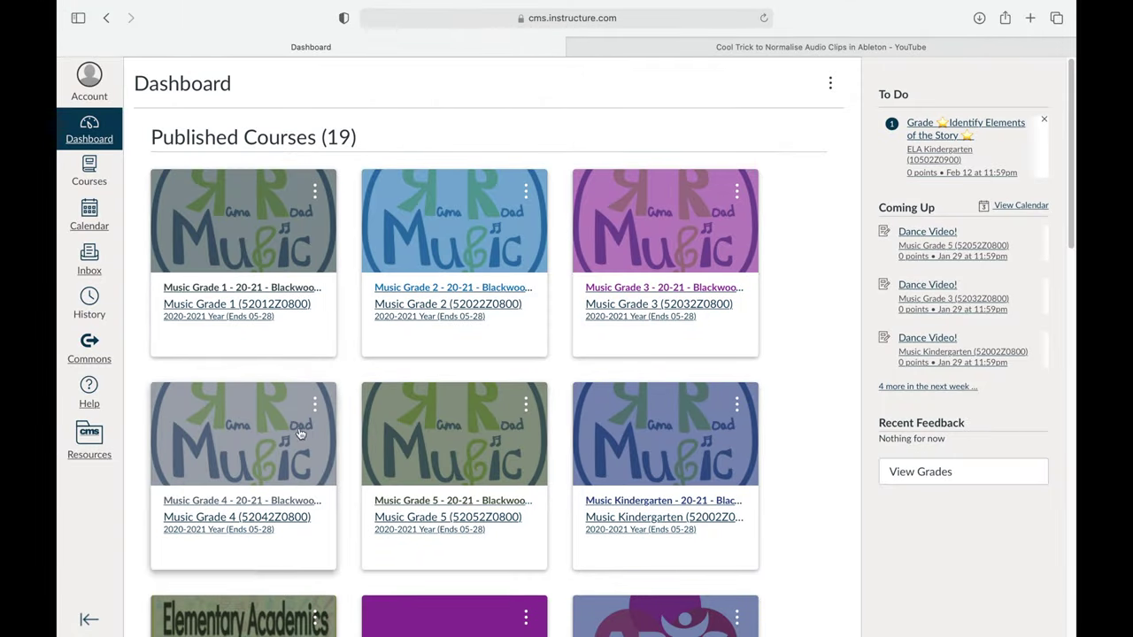
# - Open the Music Grade 5 course from its card on the Dashboard
pyautogui.click(467, 434)
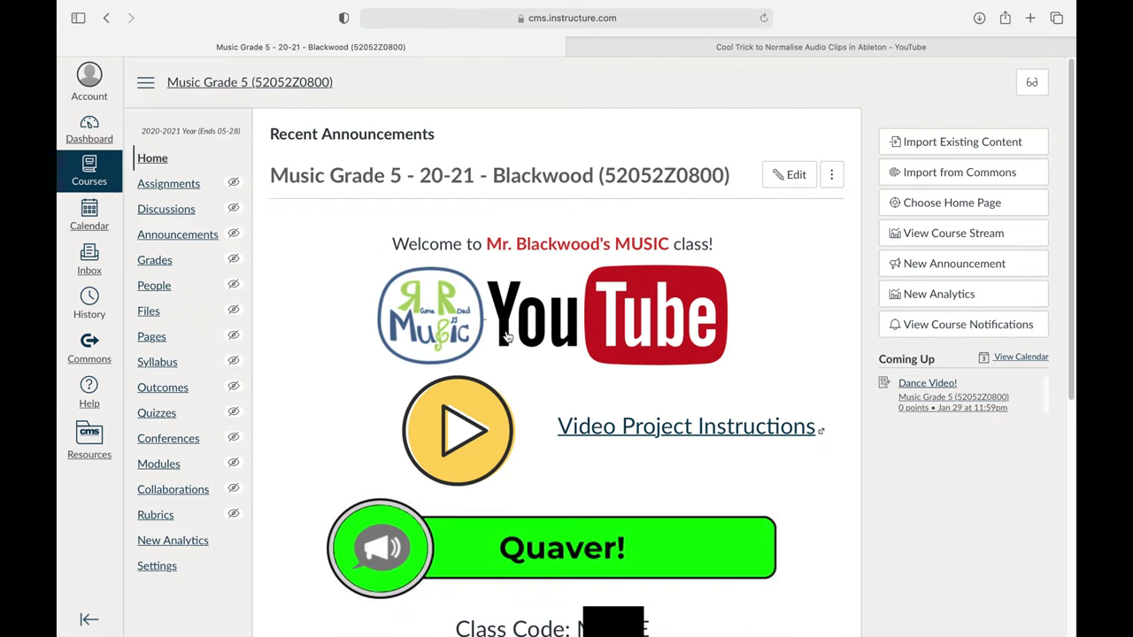
# - Browse the Rama Road Music YouTube channel in a new tab, then return to Music Grade 5
pyautogui.click(561, 319)
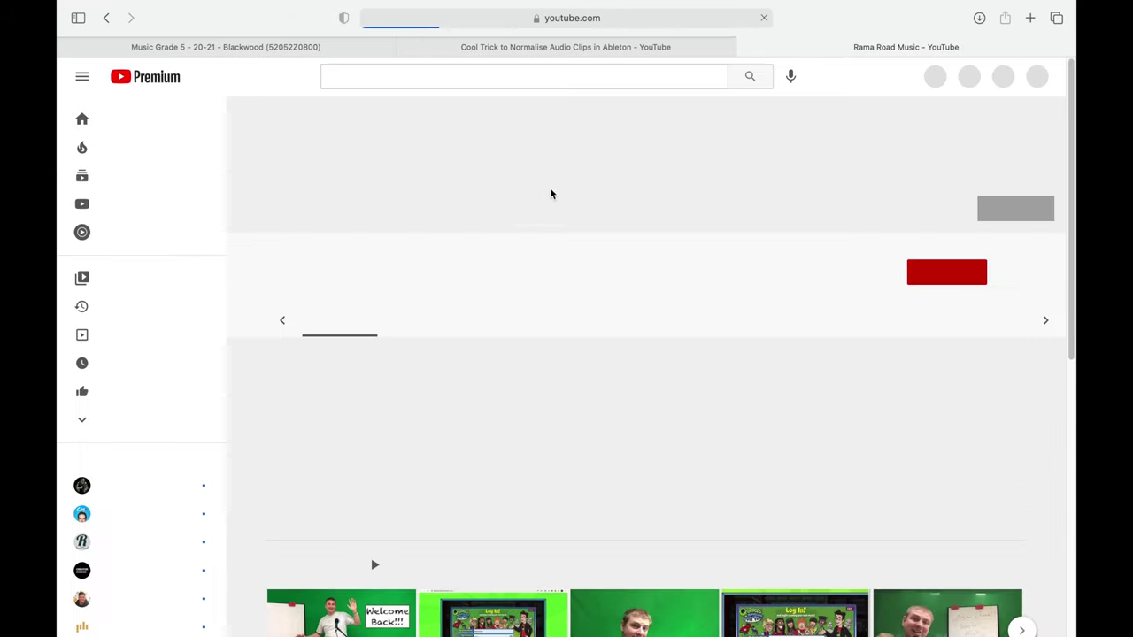
pyautogui.click(434, 416)
pyautogui.scroll(-1, 432, 382)
pyautogui.scroll(-5, 432, 382)
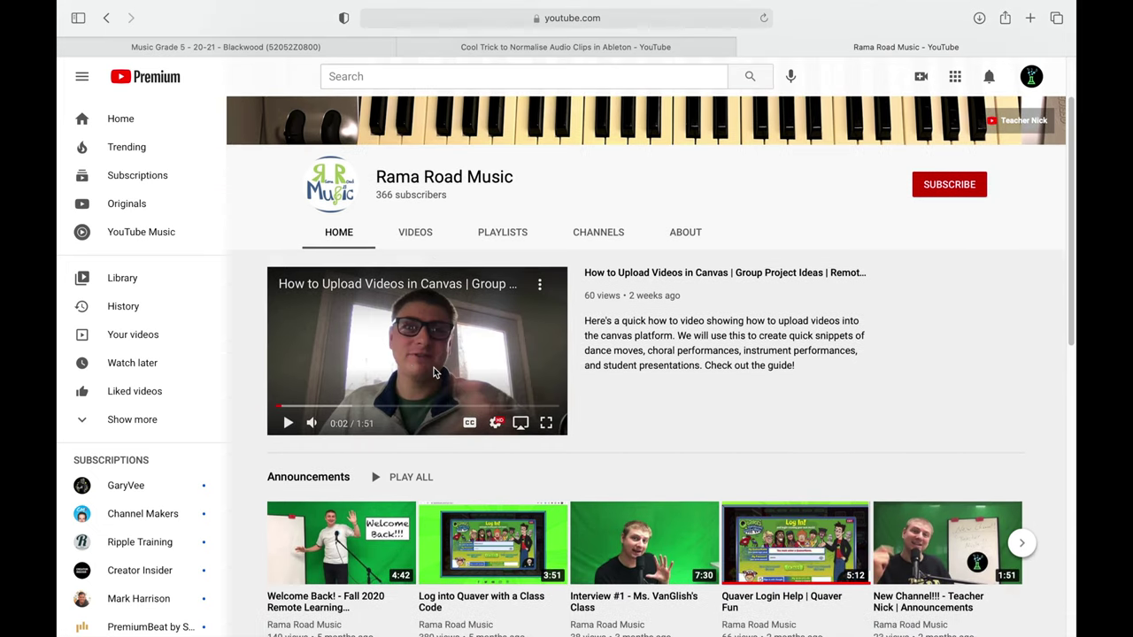
pyautogui.scroll(-3, 392, 453)
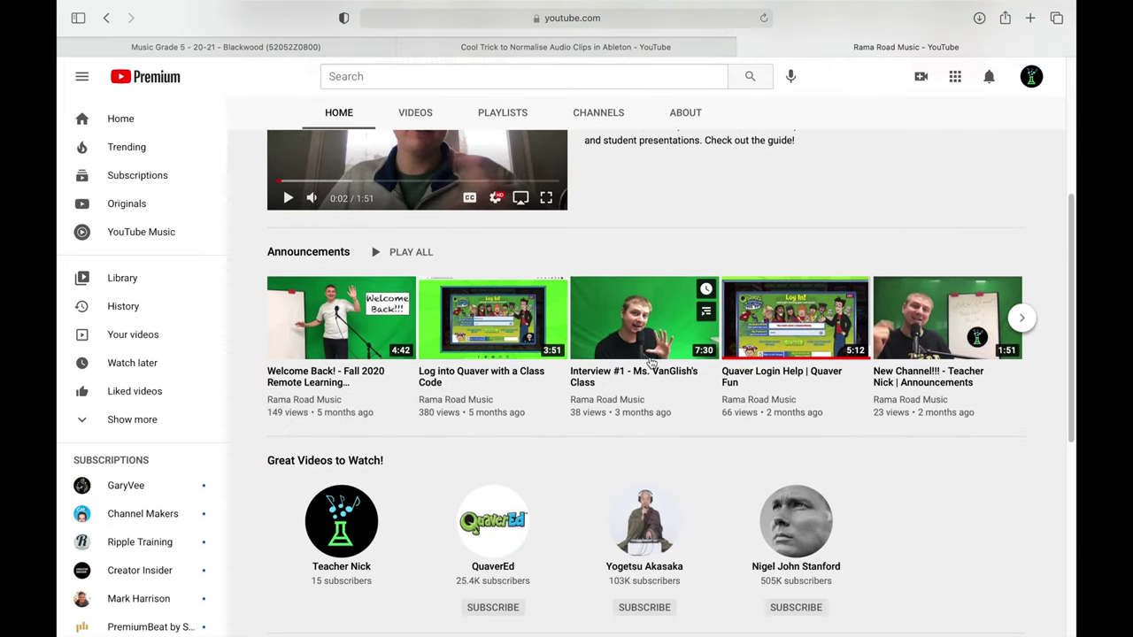
pyautogui.scroll(-5, 652, 363)
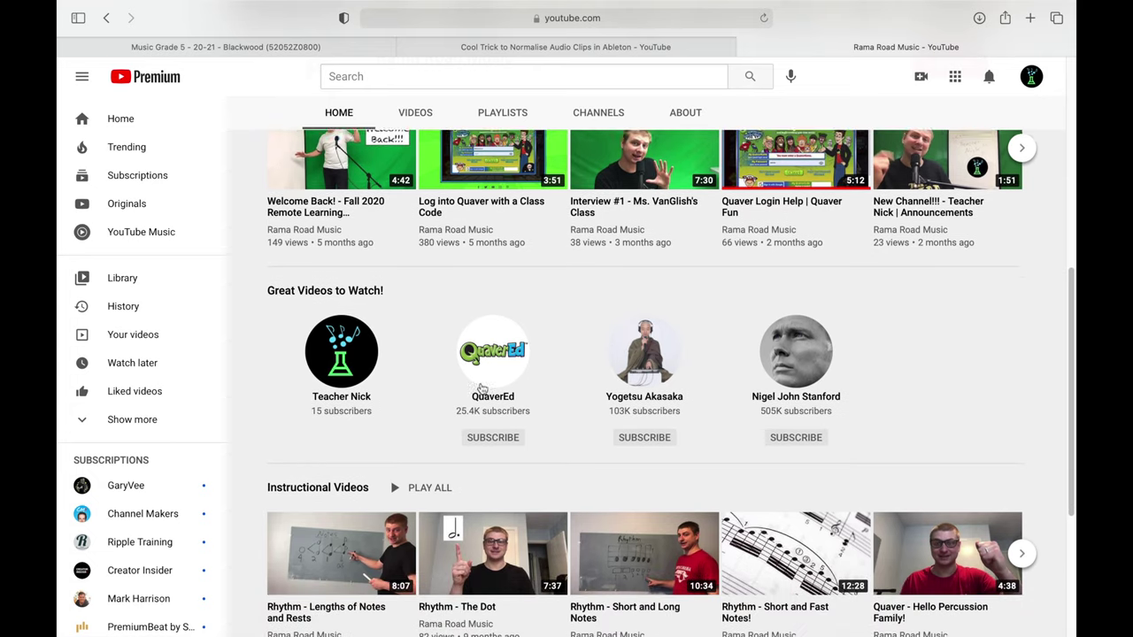
pyautogui.scroll(-3, 482, 387)
pyautogui.scroll(-3, 647, 392)
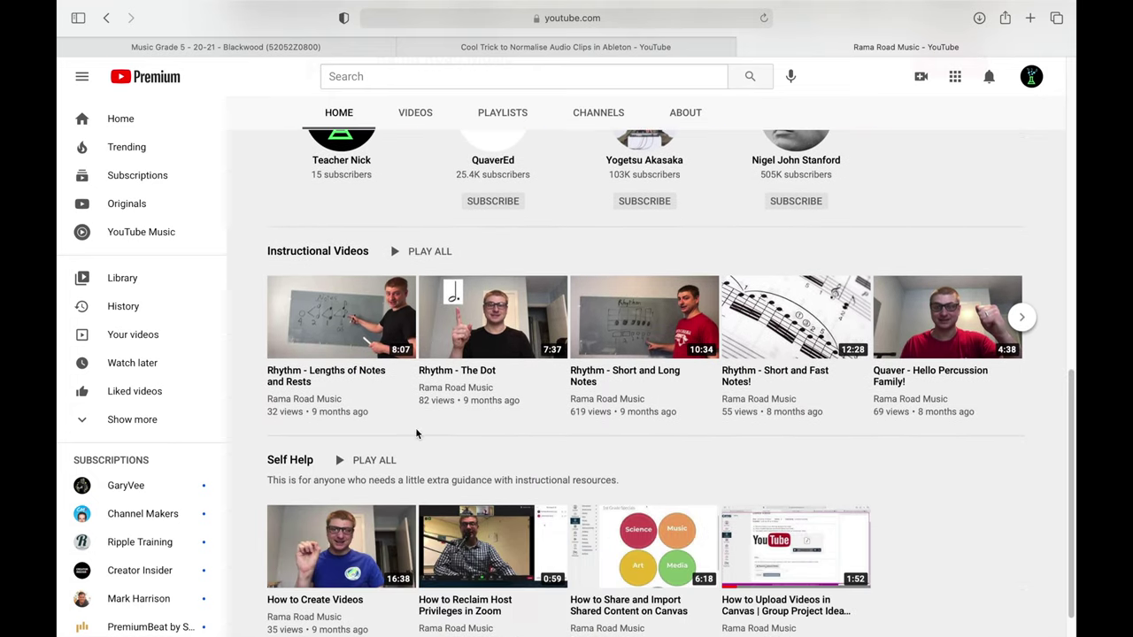
pyautogui.scroll(15, 606, 301)
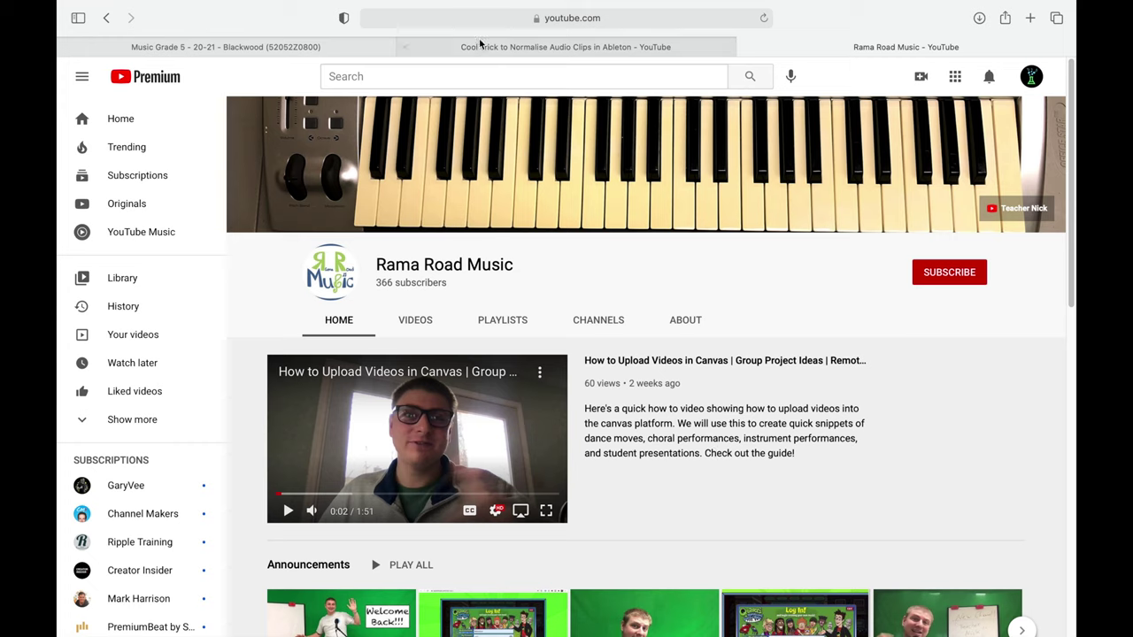
pyautogui.click(342, 51)
# - Open the Dance Video! assignment from the yellow play button image on the course home page
pyautogui.scroll(-2, 519, 218)
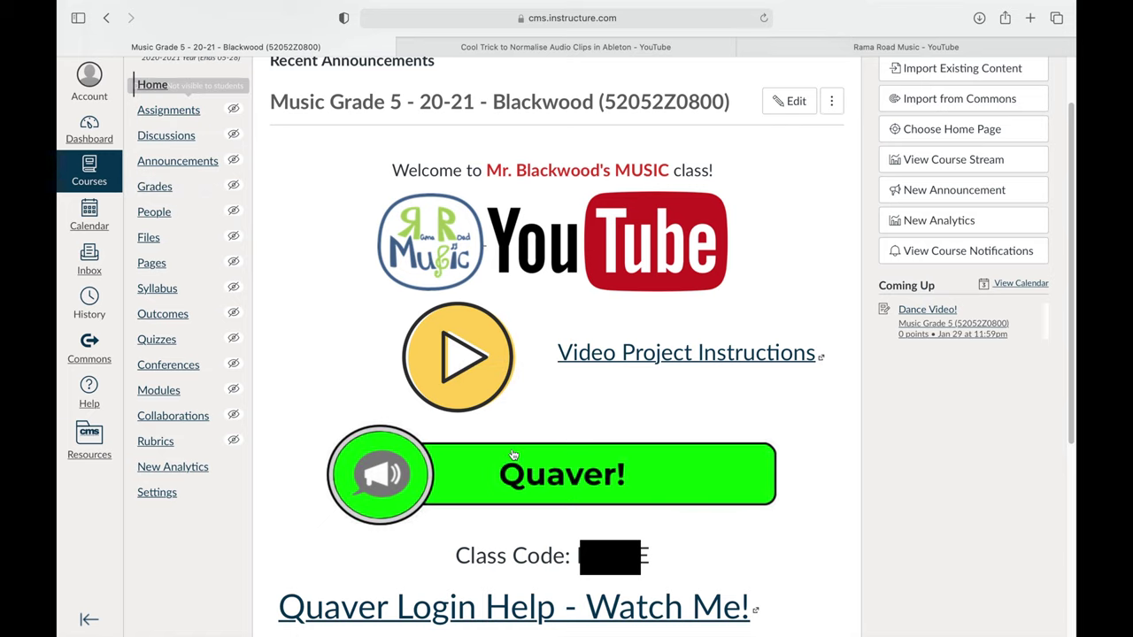
pyautogui.click(462, 340)
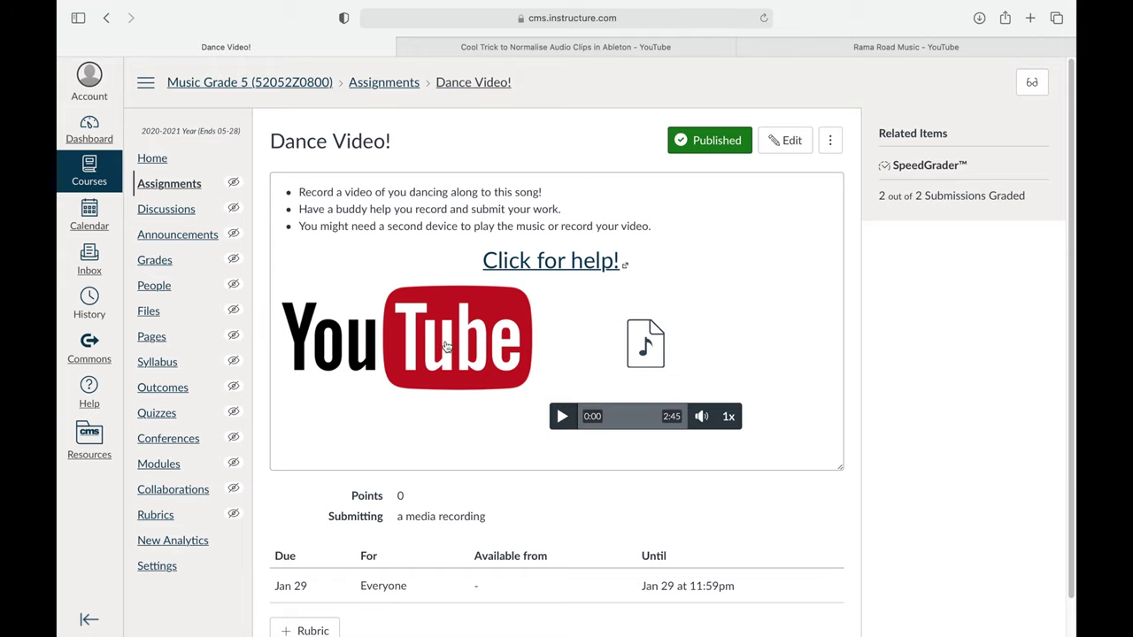
# - Switch to Student View and start a Dance Video! submission to show the media recording form
pyautogui.click(1033, 84)
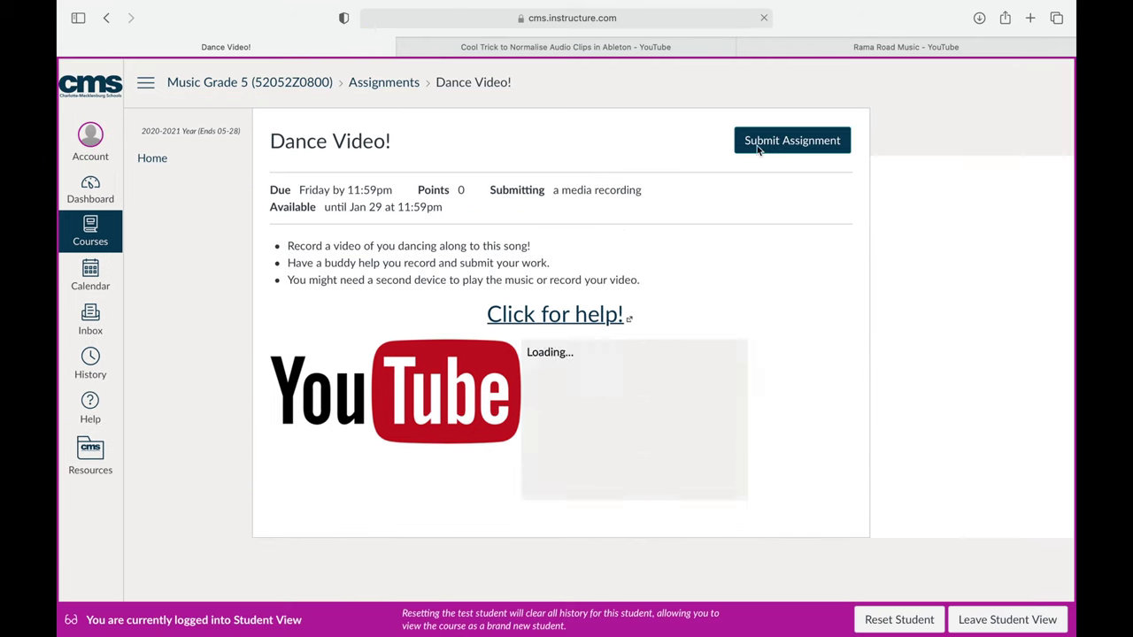
pyautogui.click(772, 145)
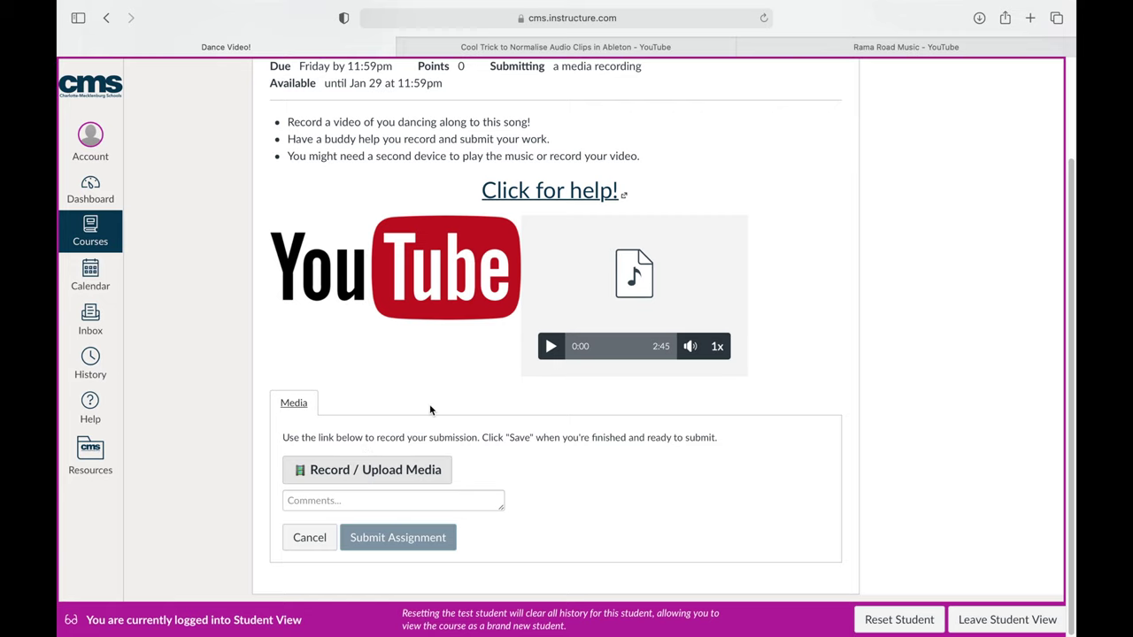
pyautogui.scroll(1, 456, 315)
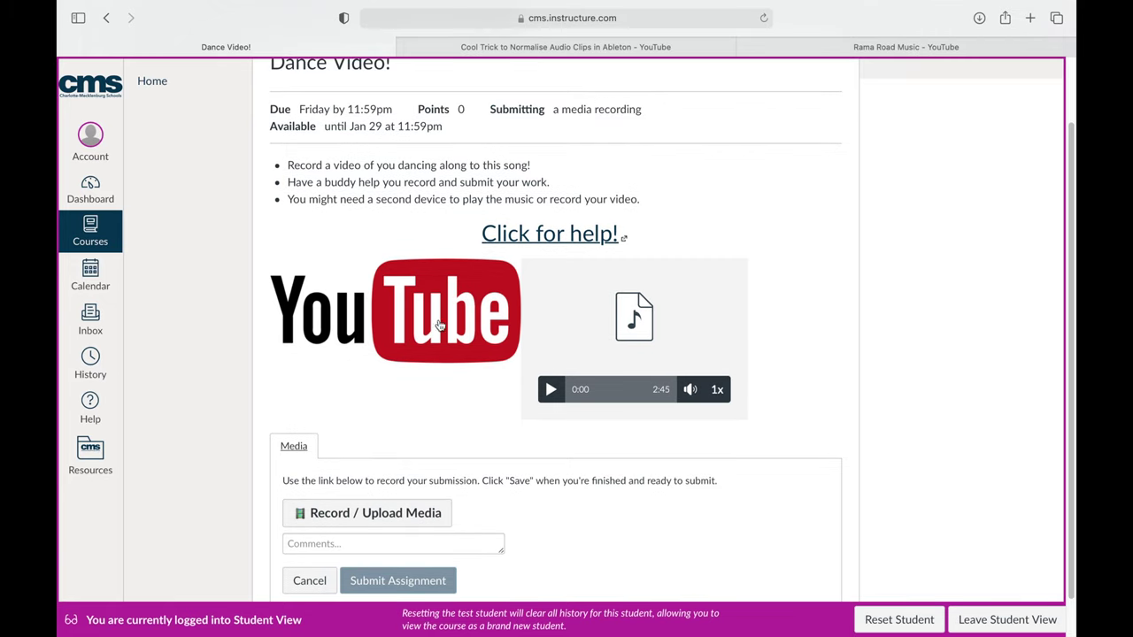
pyautogui.scroll(2, 423, 306)
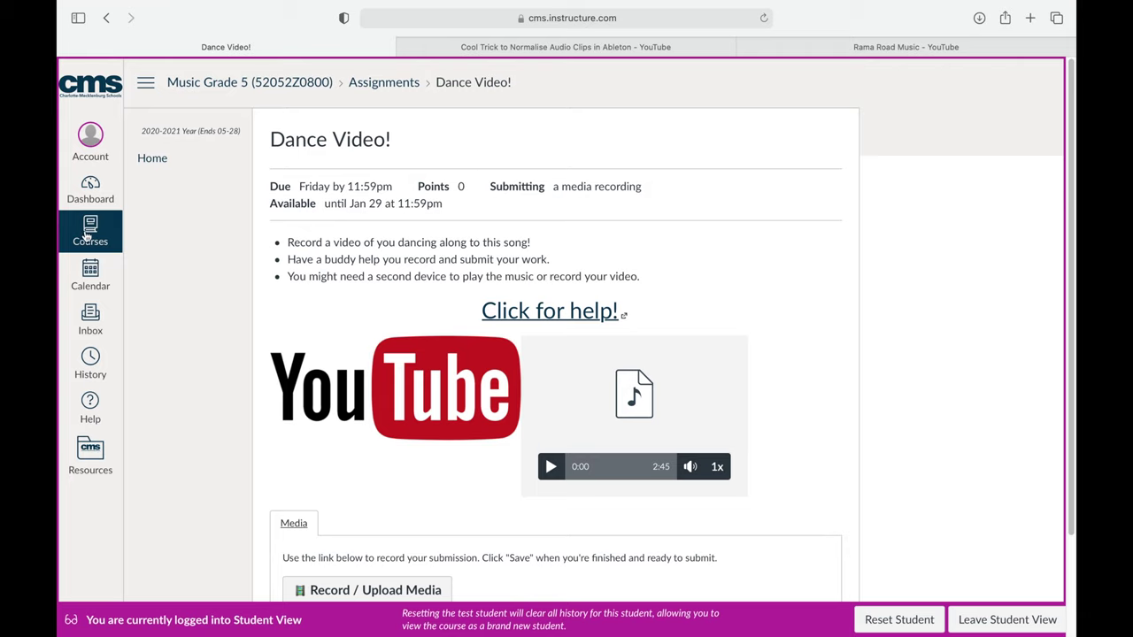
# - Leave the assignment for the Music Grade 5 home page and scroll to the Quaver and coding links
pyautogui.click(266, 82)
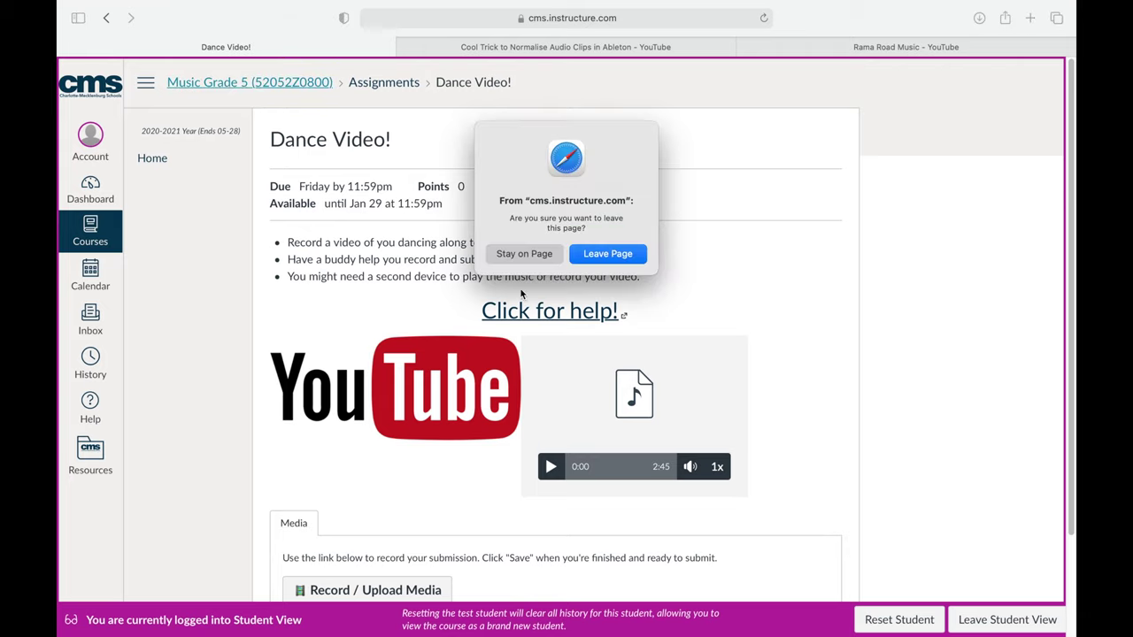
pyautogui.click(602, 256)
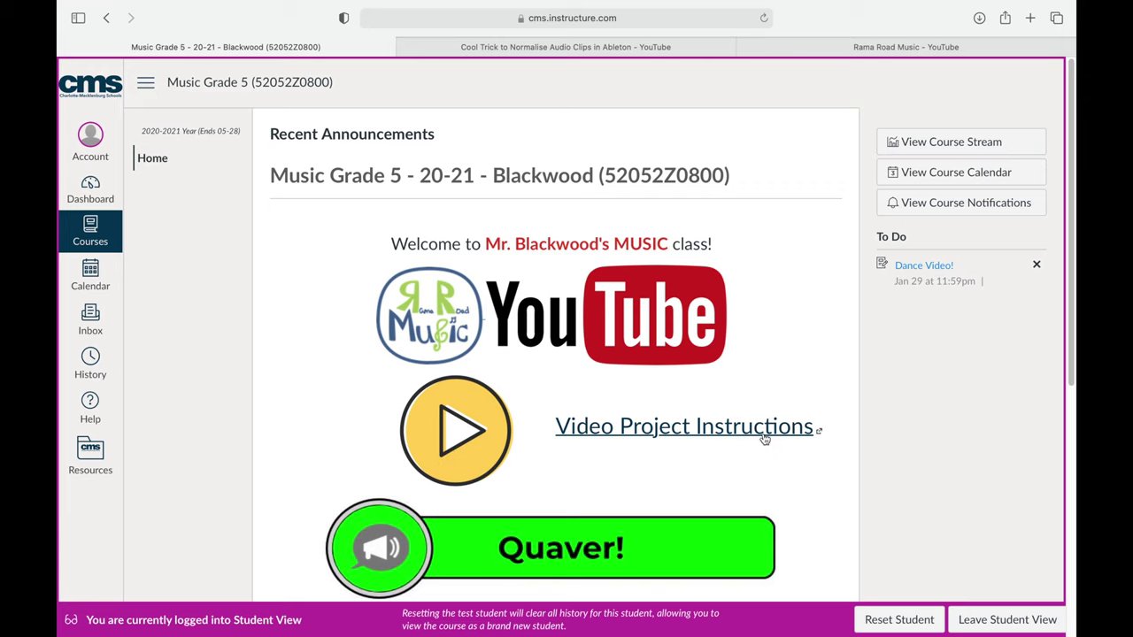
pyautogui.scroll(-3, 477, 422)
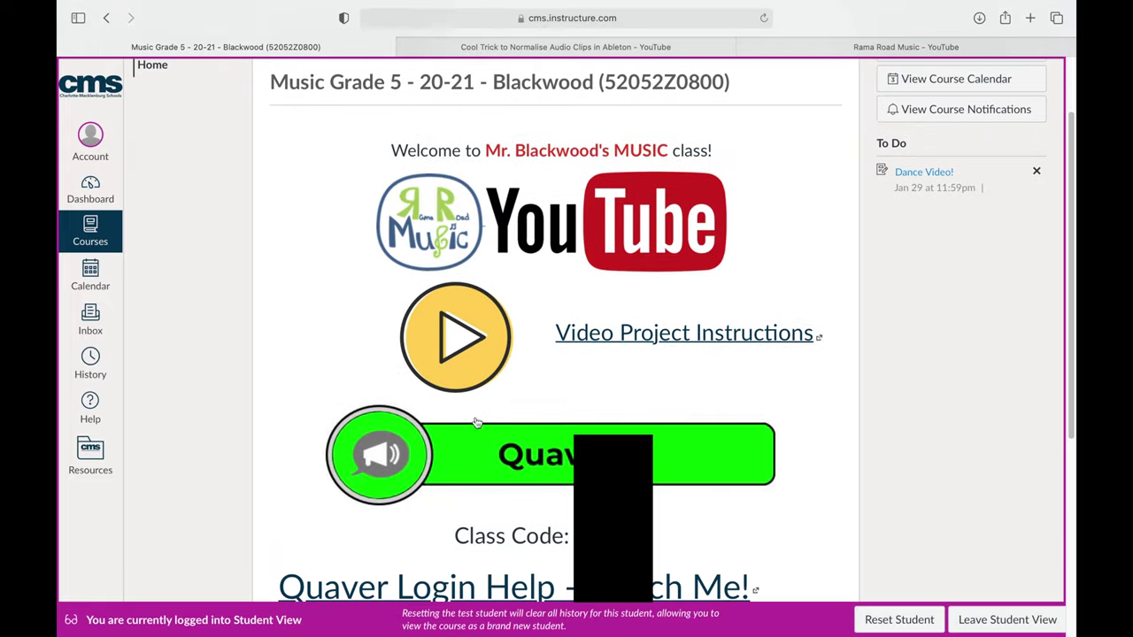
pyautogui.scroll(-3, 476, 422)
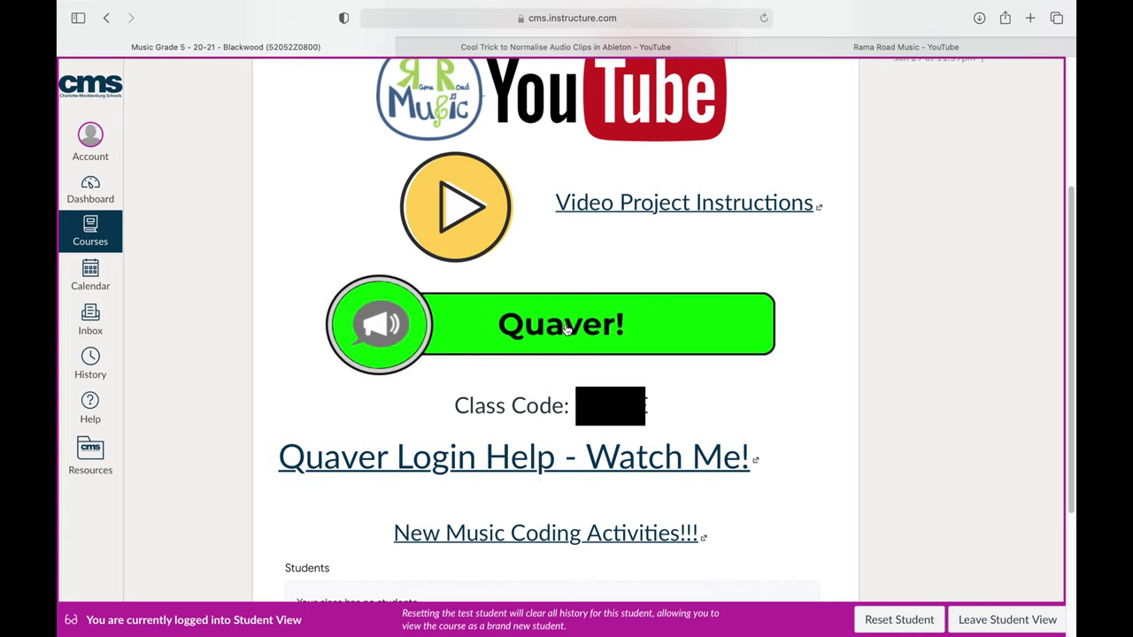
# - Open QuaverMusic from the course and begin logging in with Google
pyautogui.click(566, 329)
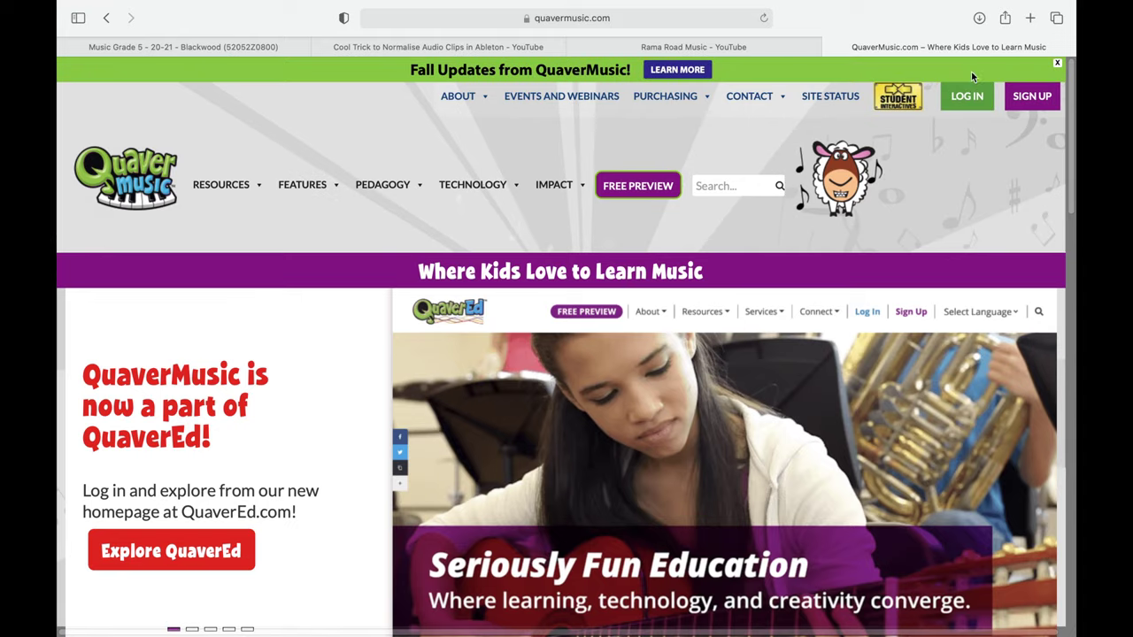
pyautogui.click(966, 97)
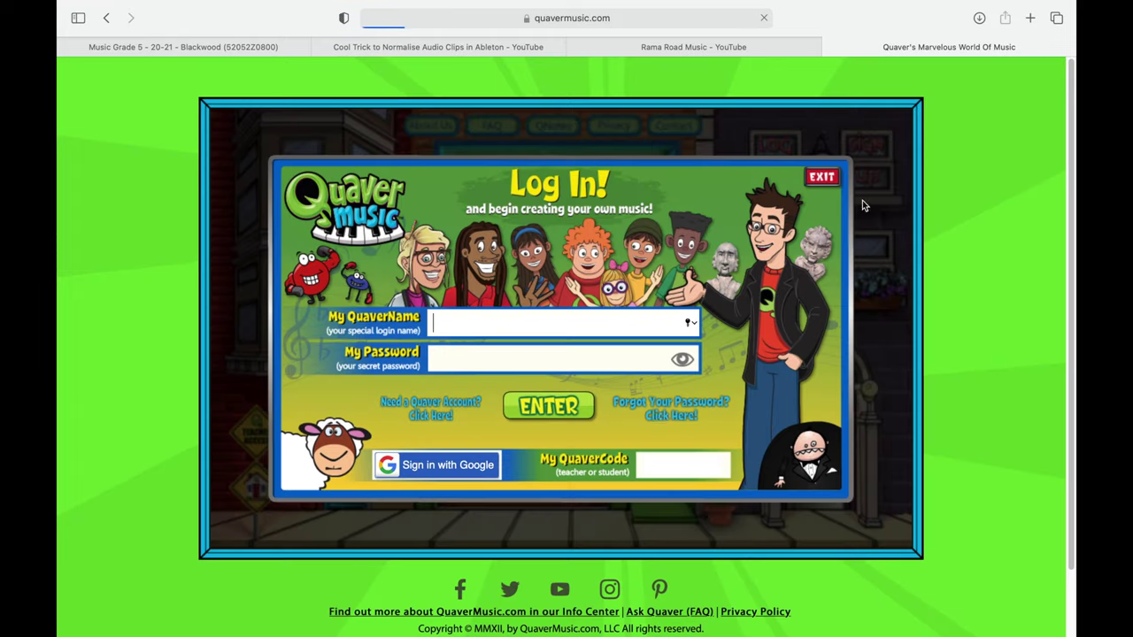
pyautogui.click(433, 468)
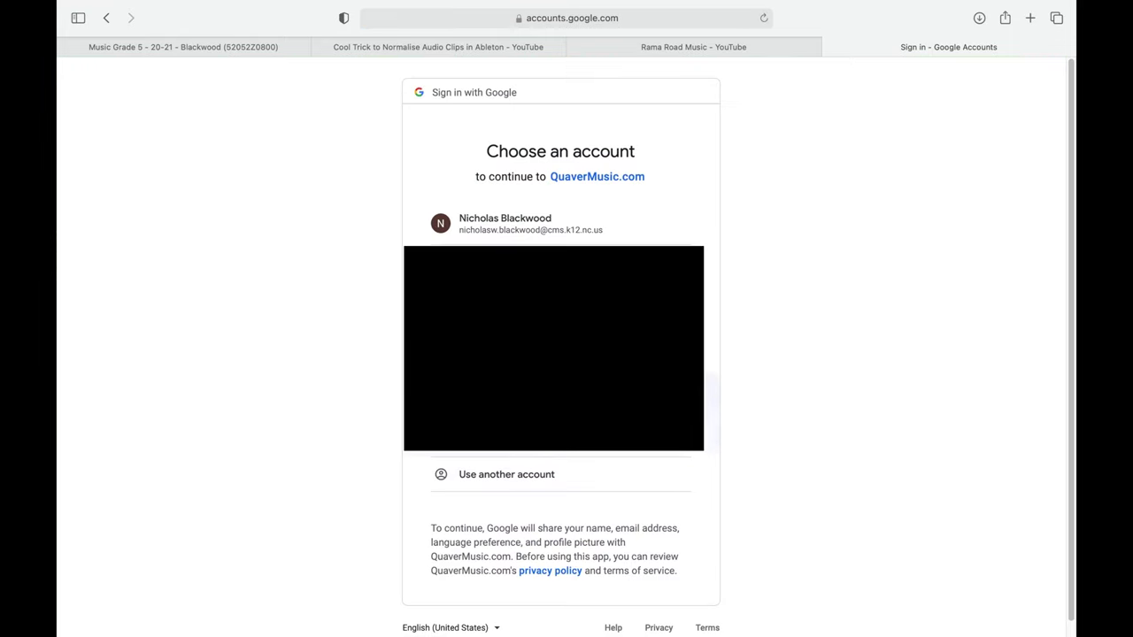
# - Choose the student's Google account to reach the QuaverEd Student Dashboard
pyautogui.click(511, 228)
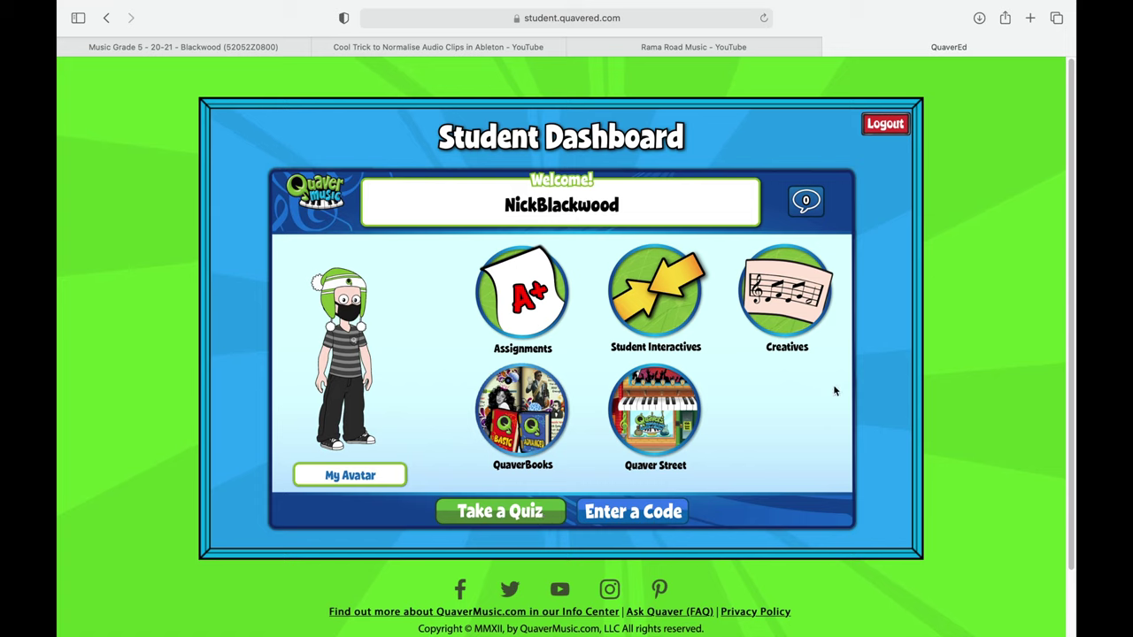
# - Browse the 5th Grade assignments and open Lesson 05 - Syncopation, due September 27, 2020
pyautogui.click(537, 303)
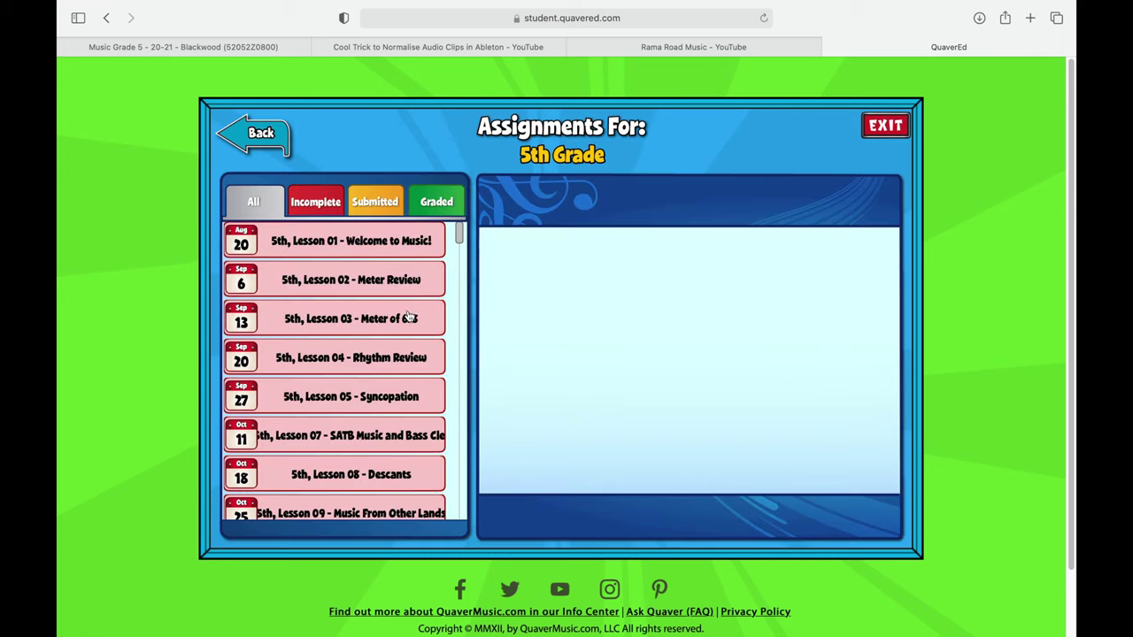
pyautogui.scroll(-10, 363, 322)
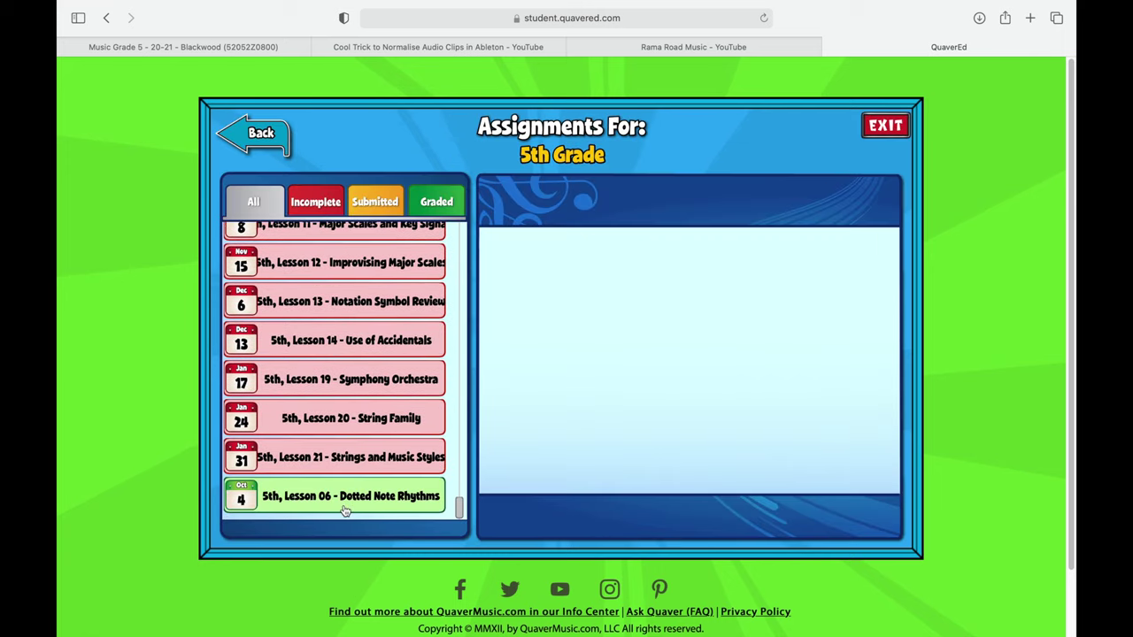
pyautogui.scroll(10, 344, 500)
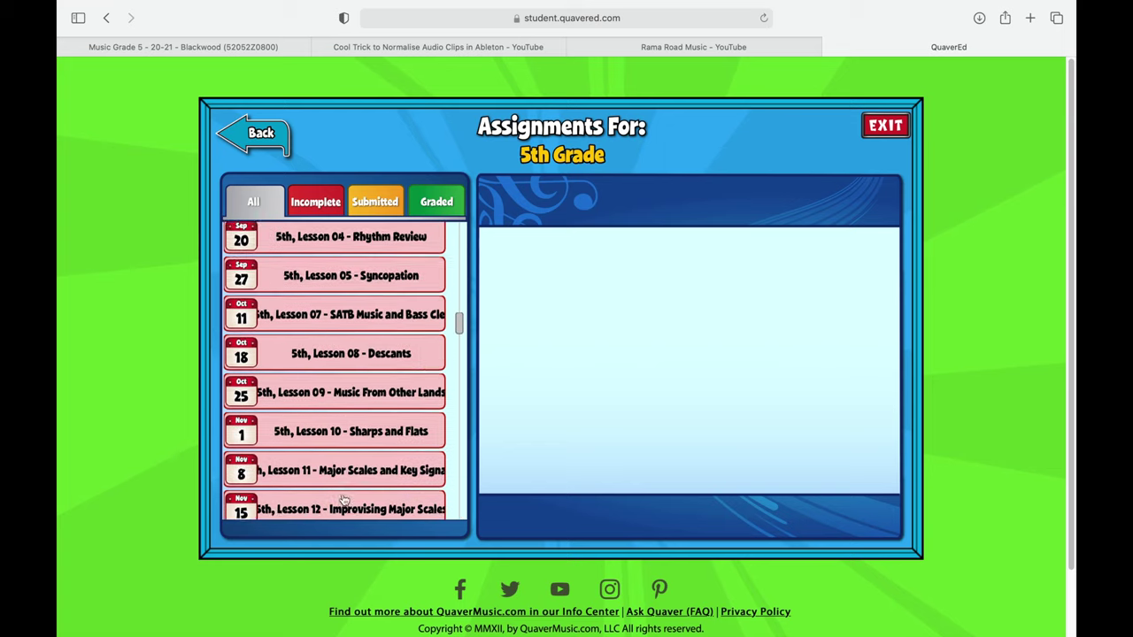
pyautogui.scroll(-10, 346, 497)
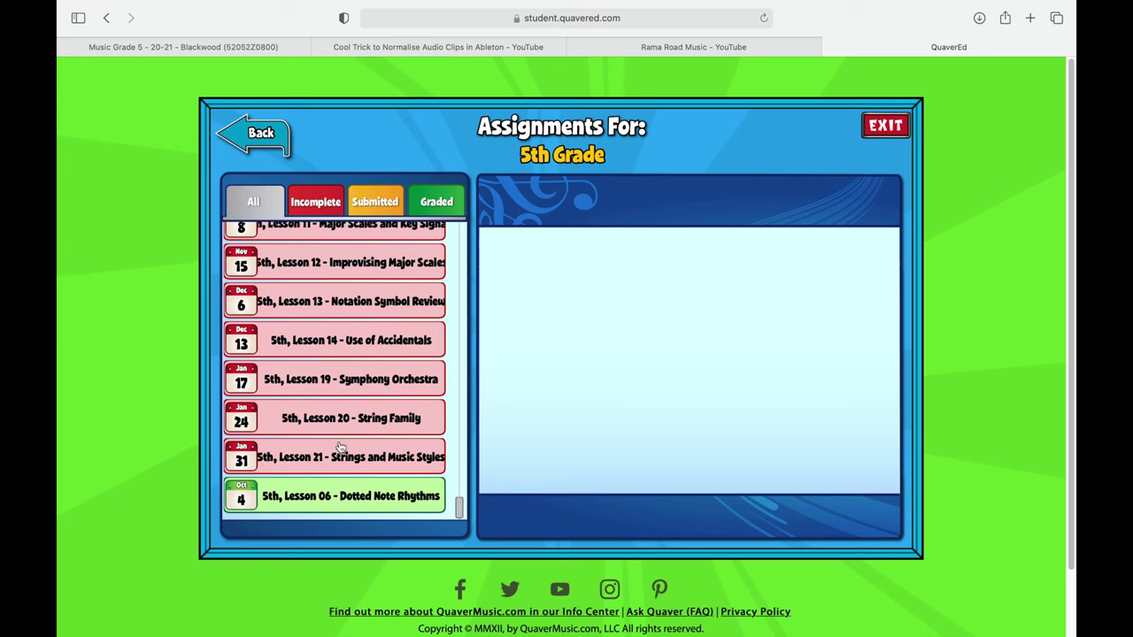
pyautogui.scroll(5, 340, 448)
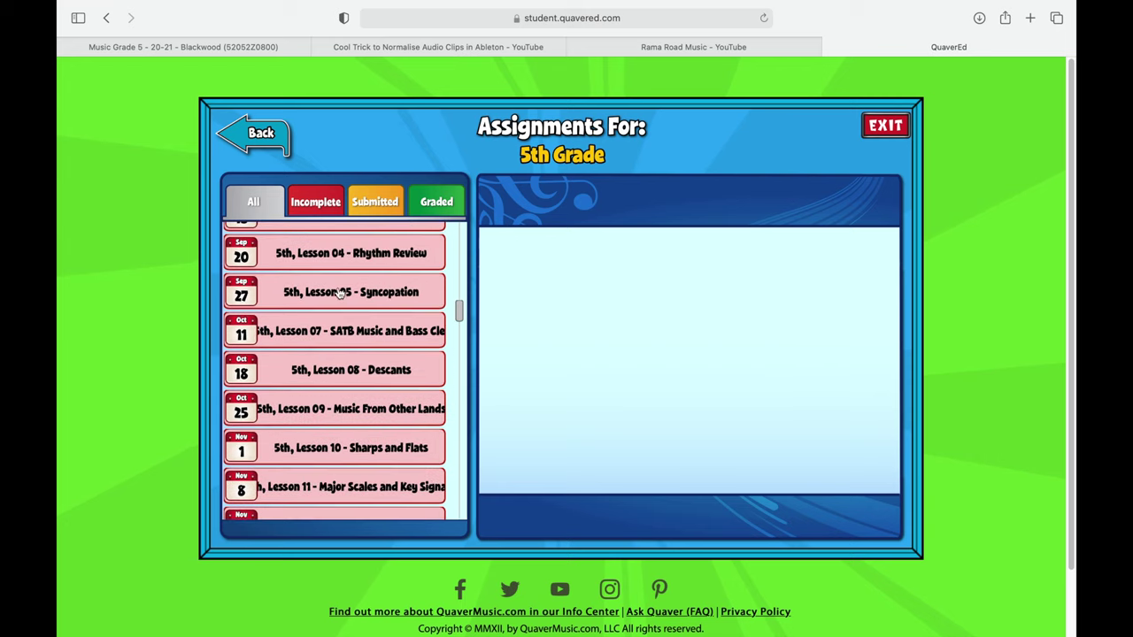
pyautogui.click(340, 294)
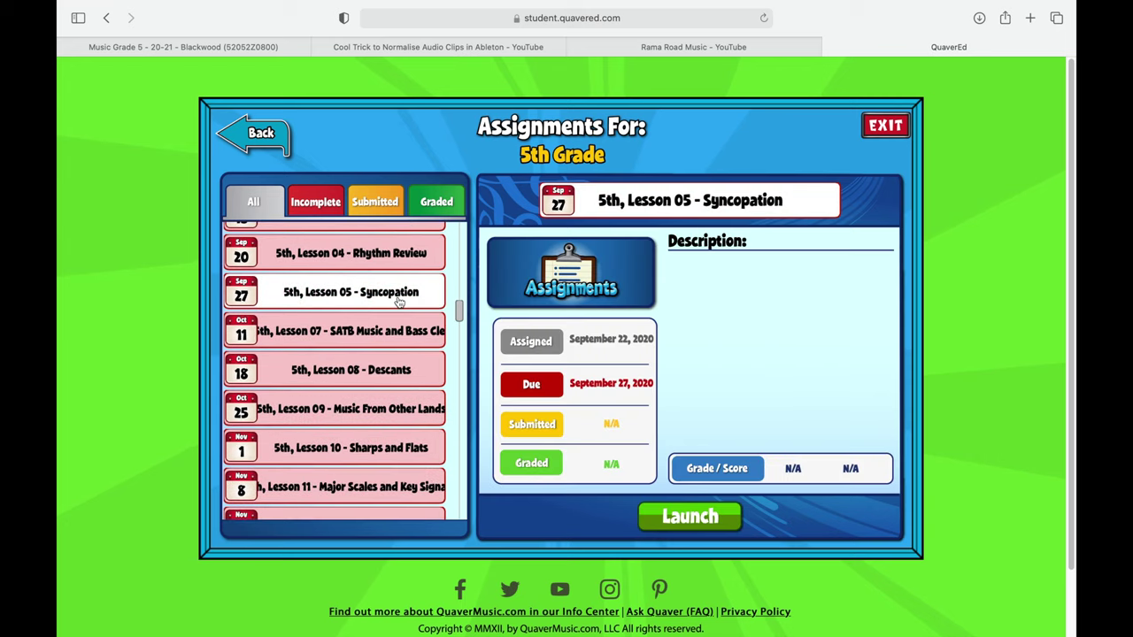
pyautogui.click(670, 518)
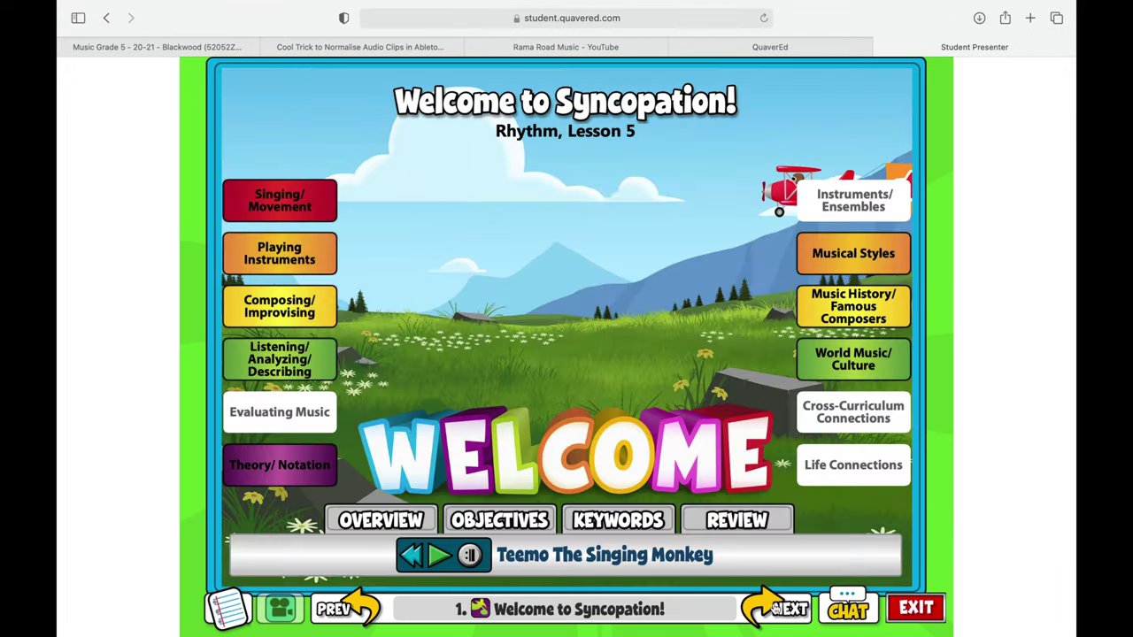
pyautogui.click(776, 609)
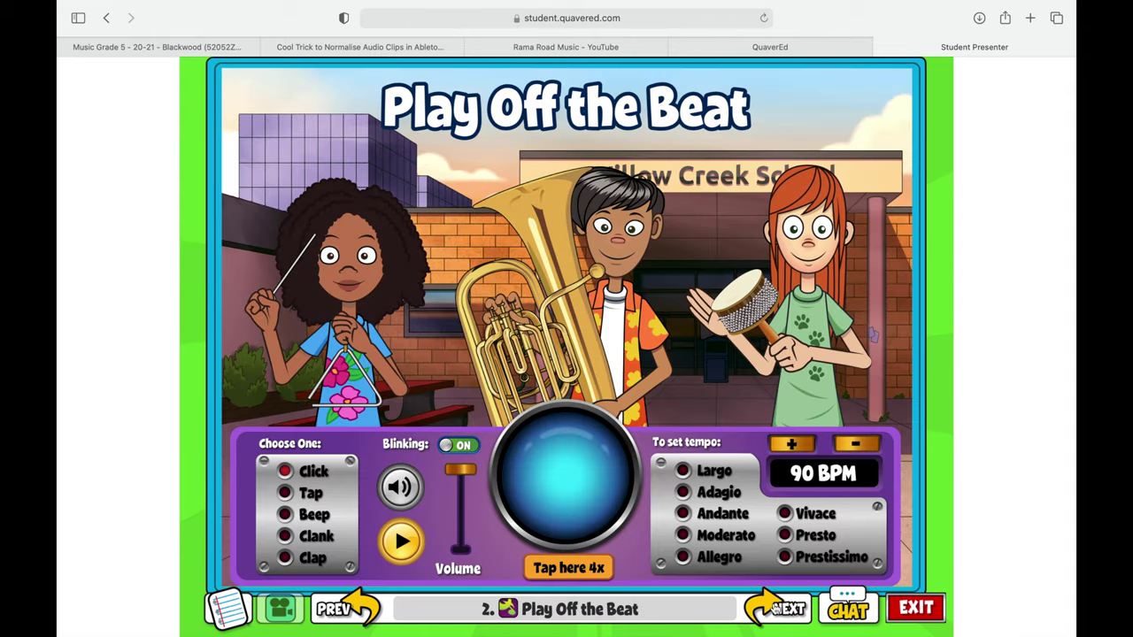
pyautogui.click(775, 609)
pyautogui.click(776, 609)
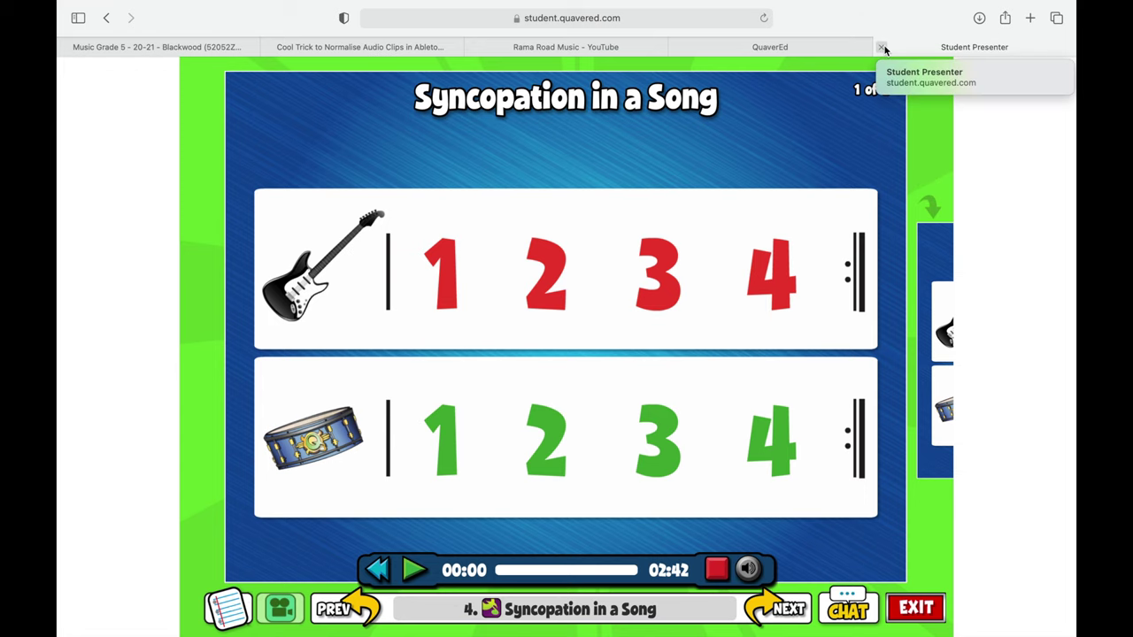
pyautogui.click(884, 48)
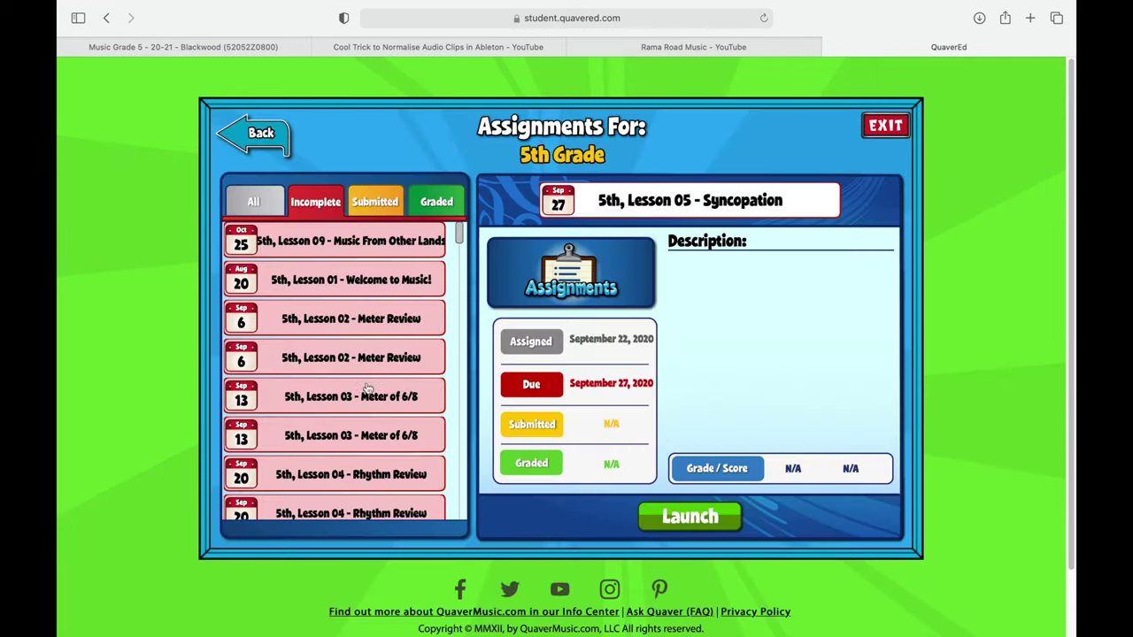
# - Open the CS First coding site from the Canvas course page and scroll through its home page
pyautogui.scroll(-10, 354, 364)
pyautogui.scroll(-3, 363, 319)
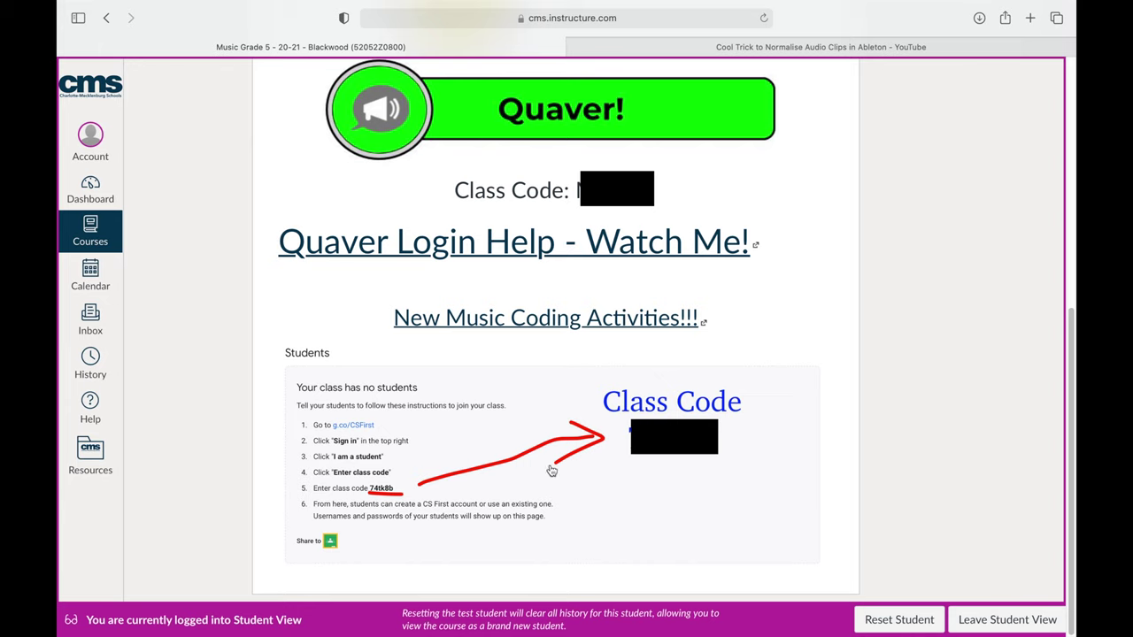
pyautogui.click(547, 413)
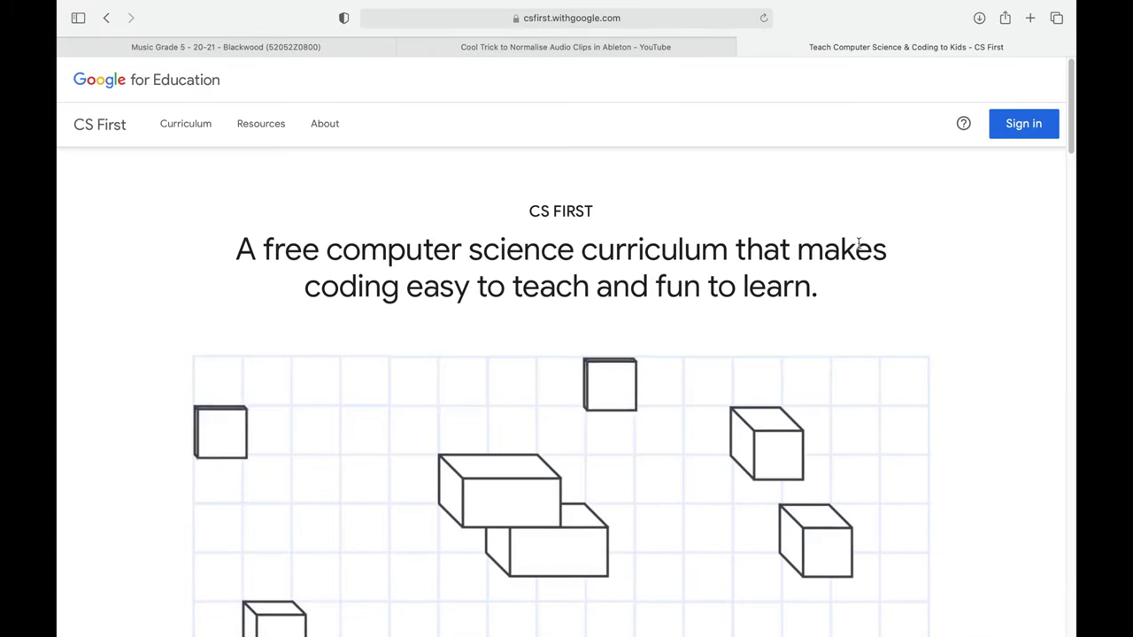
pyautogui.scroll(-1, 619, 239)
pyautogui.scroll(-5, 597, 283)
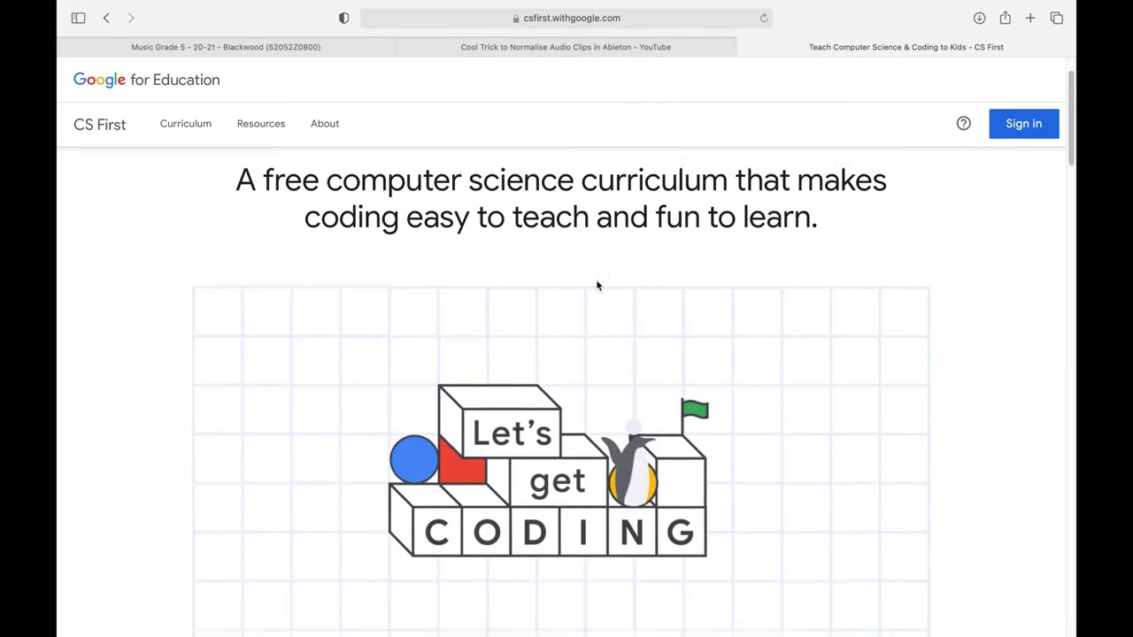
pyautogui.scroll(-1, 608, 321)
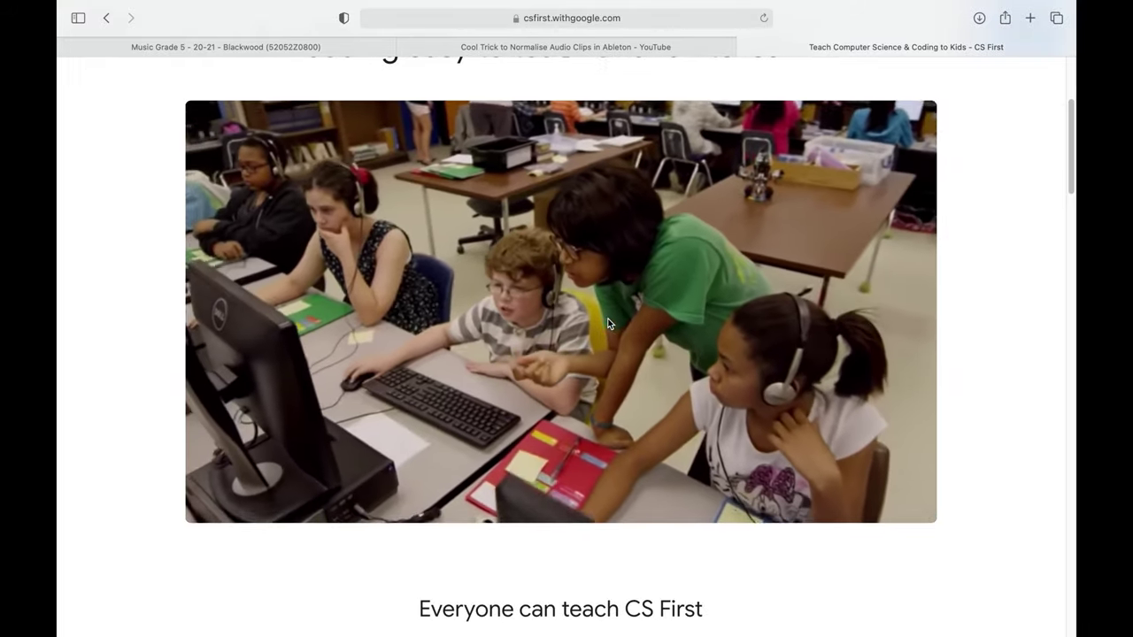